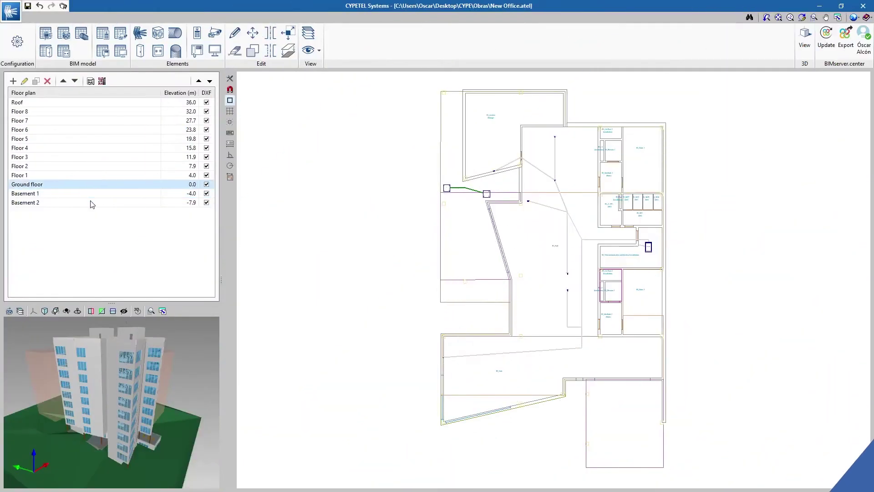
# Step: View the plans of the floors directly above the ground floor in the New Office project
pyautogui.press('Up')
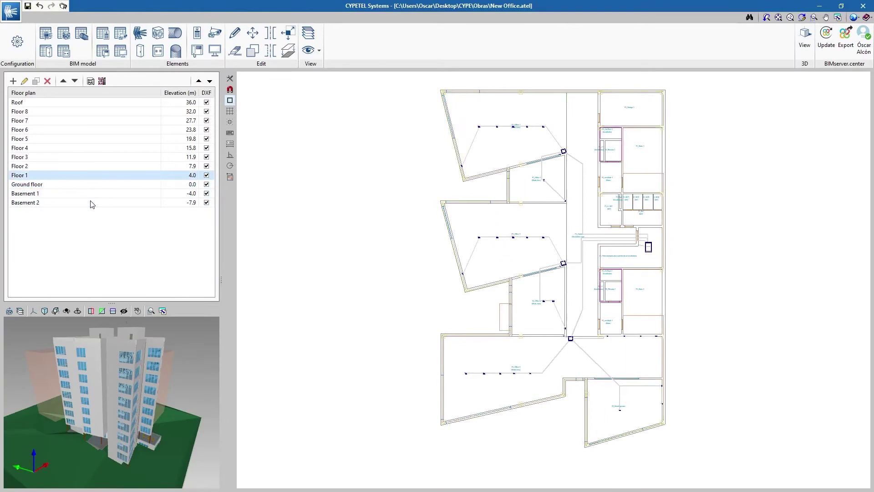
pyautogui.press('Up')
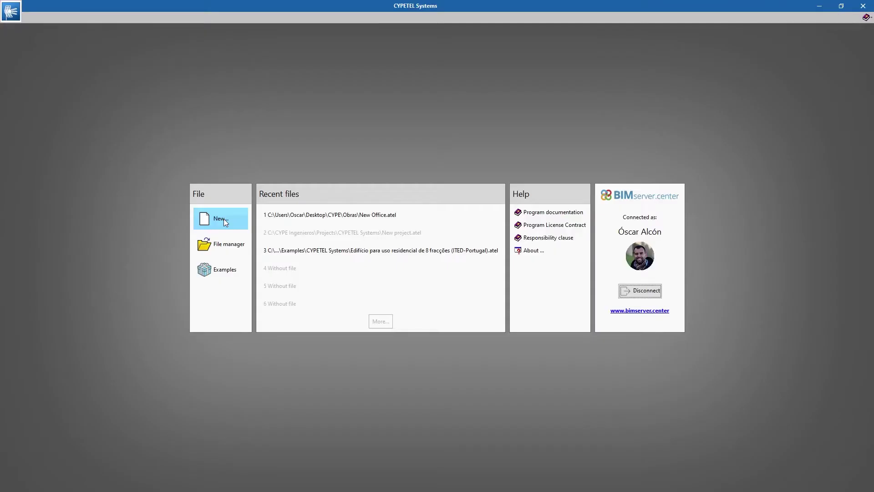
# Step: Create a new job with the file name Demo project
pyautogui.click(223, 219)
pyautogui.write('Dem')
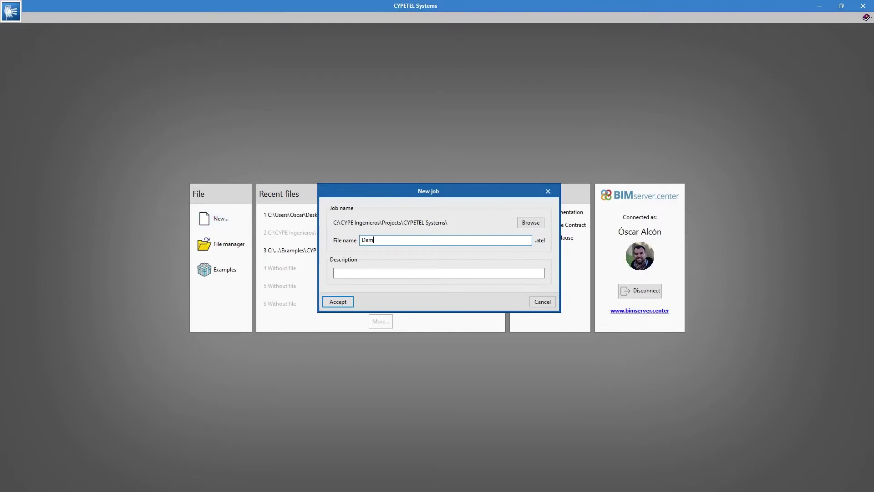
pyautogui.write('o project')
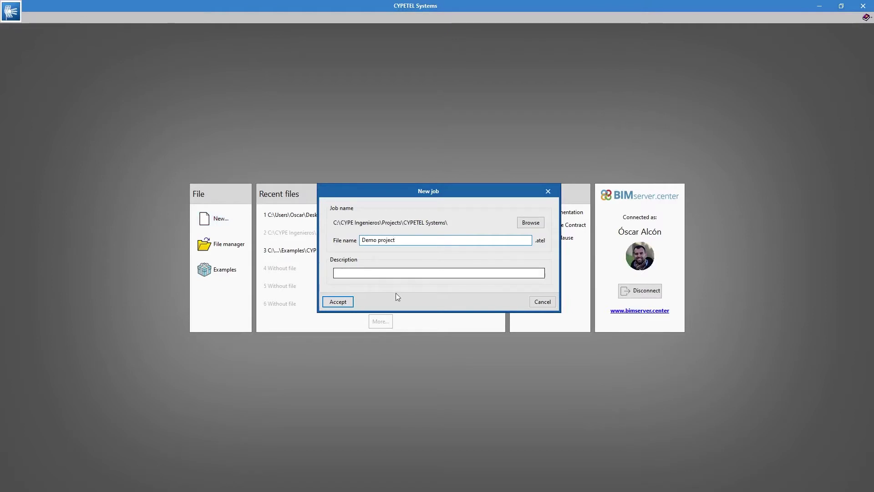
pyautogui.click(347, 303)
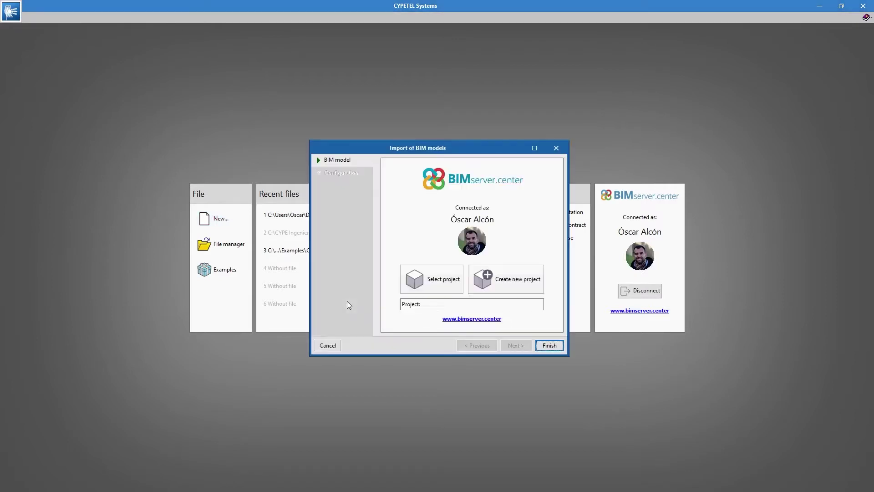
# Step: Link the job to the IntropenBIM project and import its Structure, Mobiliário and CYPEPLUMBING Water Systems models
pyautogui.click(428, 279)
pyautogui.click(373, 317)
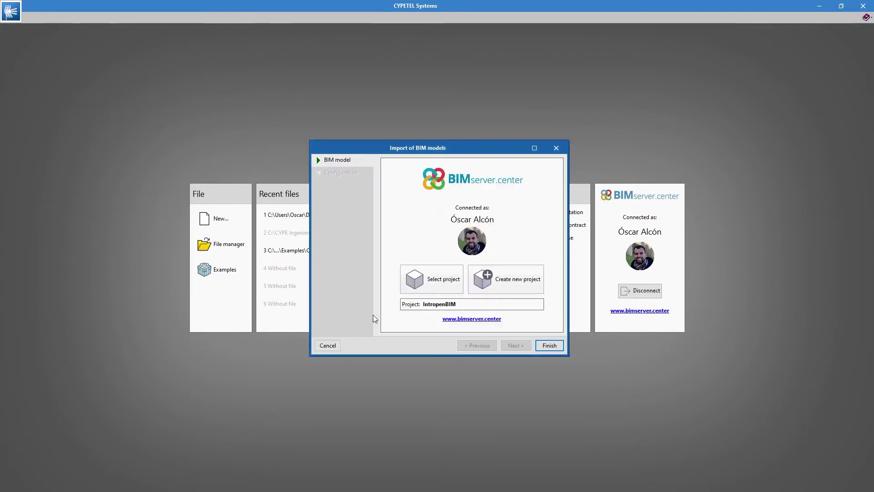
pyautogui.click(549, 346)
pyautogui.click(271, 171)
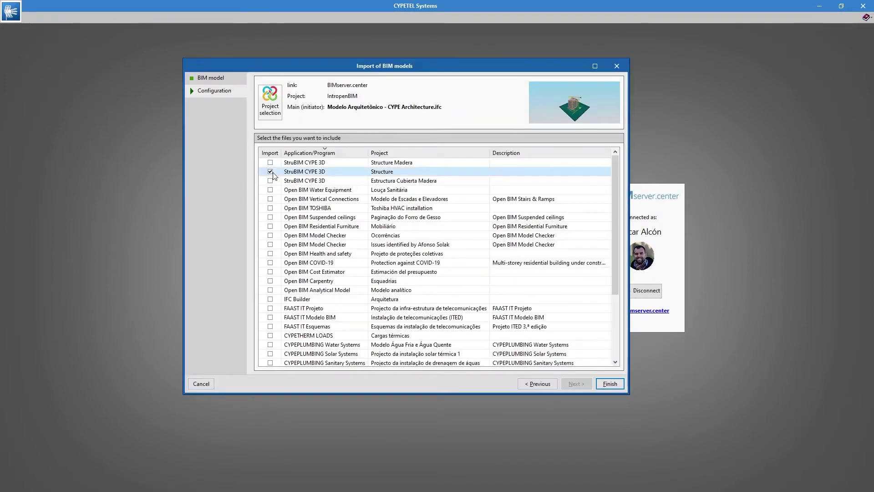
pyautogui.click(270, 227)
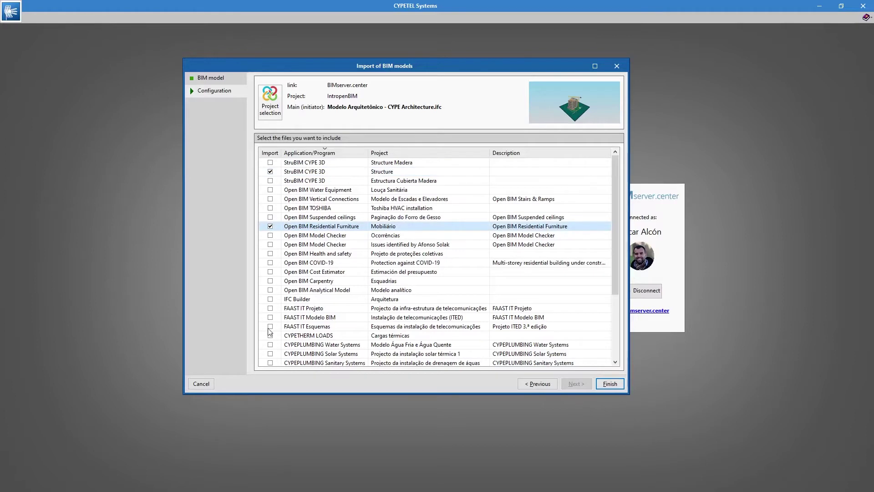
pyautogui.click(270, 345)
pyautogui.click(598, 393)
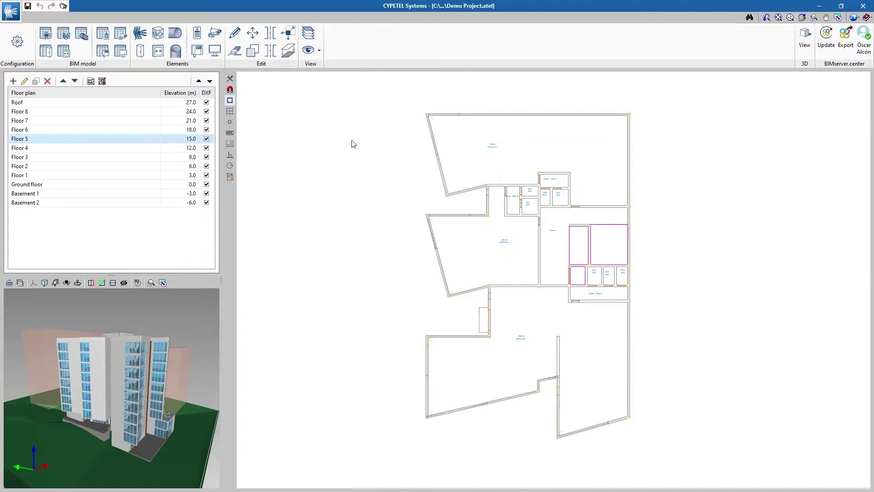
# Step: Add a cabinet type to the element library with reference SX-100 and description Rack 19"
pyautogui.click(23, 45)
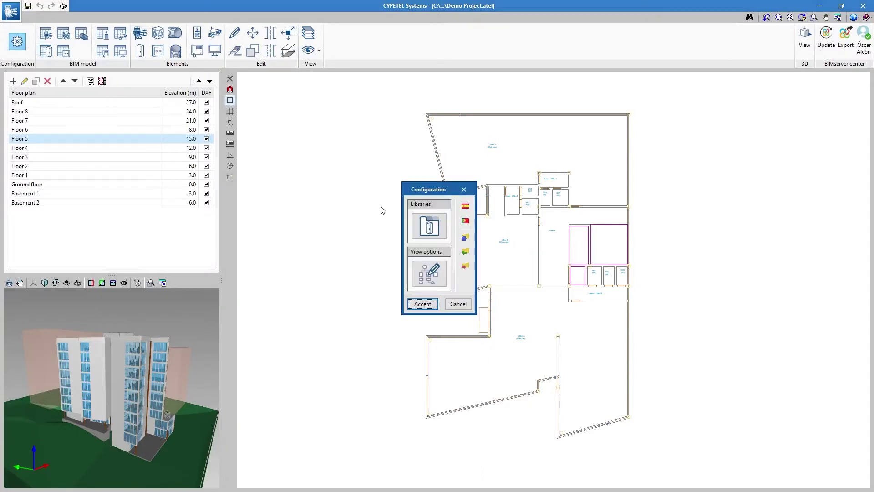
pyautogui.click(429, 226)
pyautogui.click(414, 197)
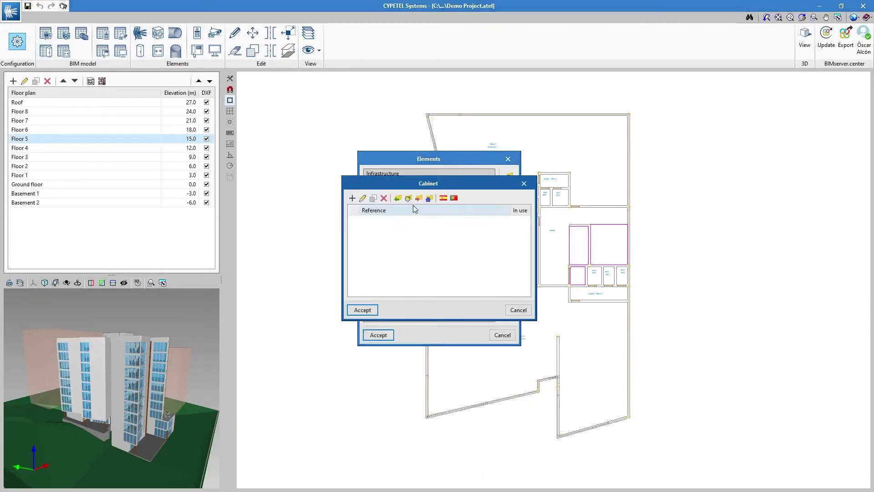
pyautogui.click(352, 198)
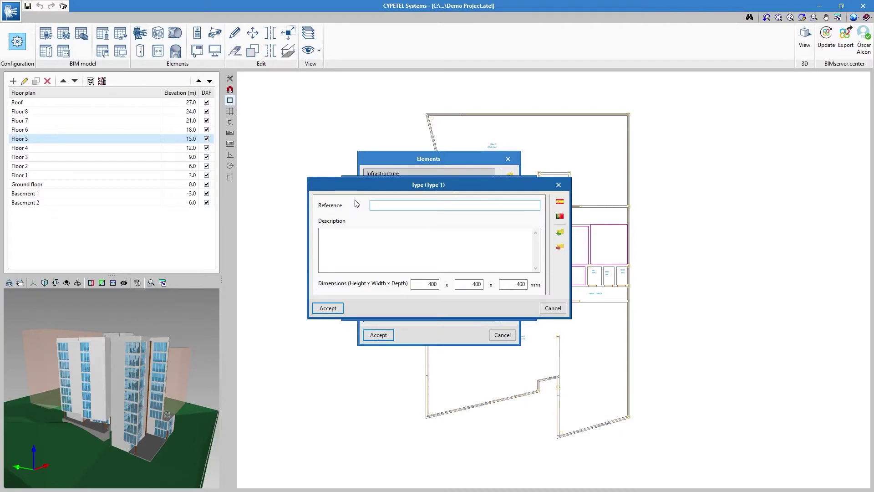
pyautogui.write('SX-100')
pyautogui.press('Tab')
pyautogui.write('Ra')
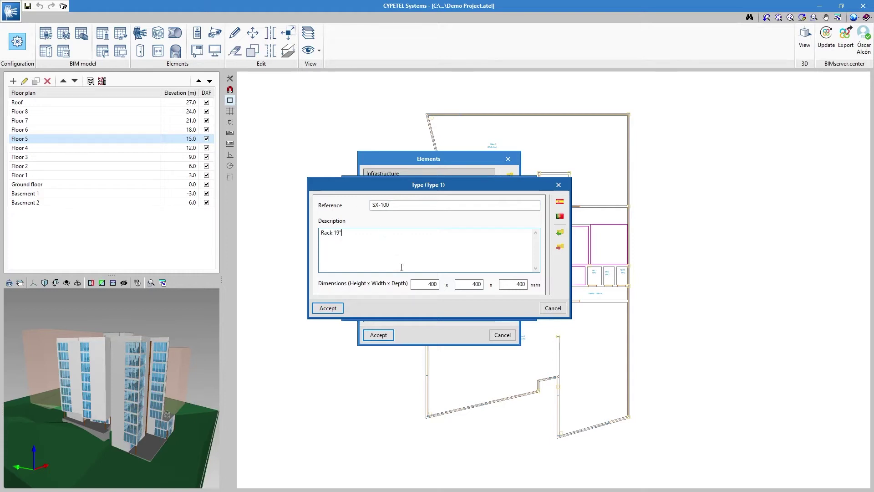
# Step: Set the SX-100 cabinet's dimensions to 800 x 600 x 500 mm
pyautogui.press('Tab')
pyautogui.write('8')
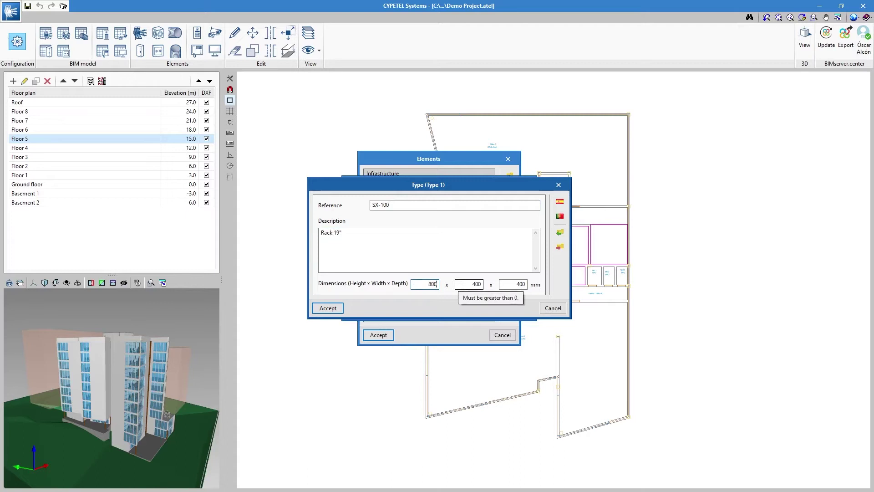
pyautogui.write('00')
pyautogui.click(484, 284)
pyautogui.write('600')
pyautogui.press('Tab')
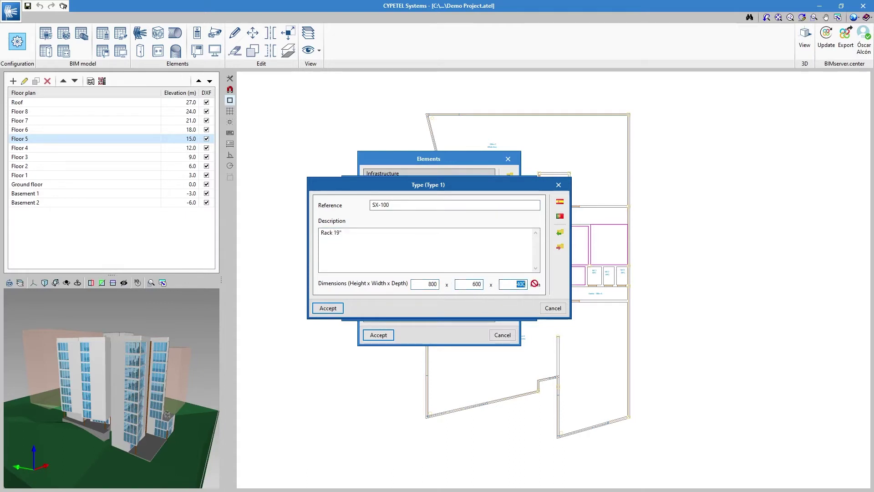
pyautogui.press('Return')
# Step: Make the Predetermined cabinet label show the type reference and dimensions too, and set the size of the reference to 650
pyautogui.click(444, 269)
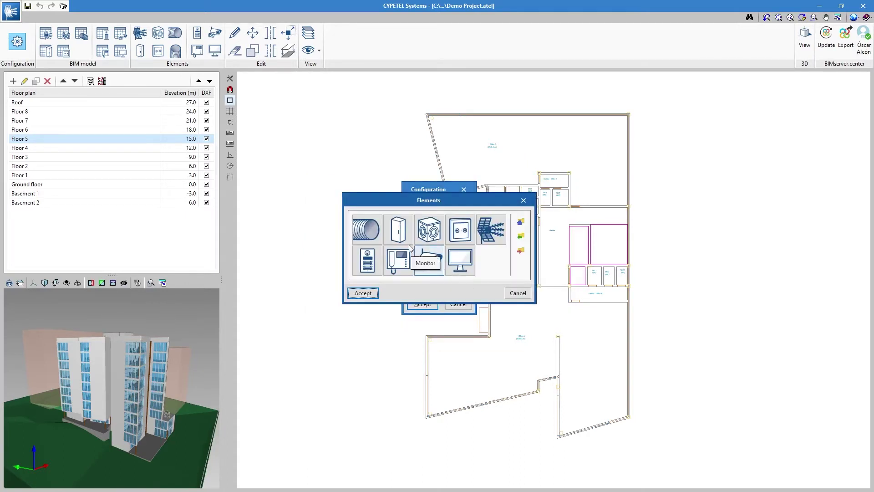
pyautogui.click(376, 227)
pyautogui.click(369, 195)
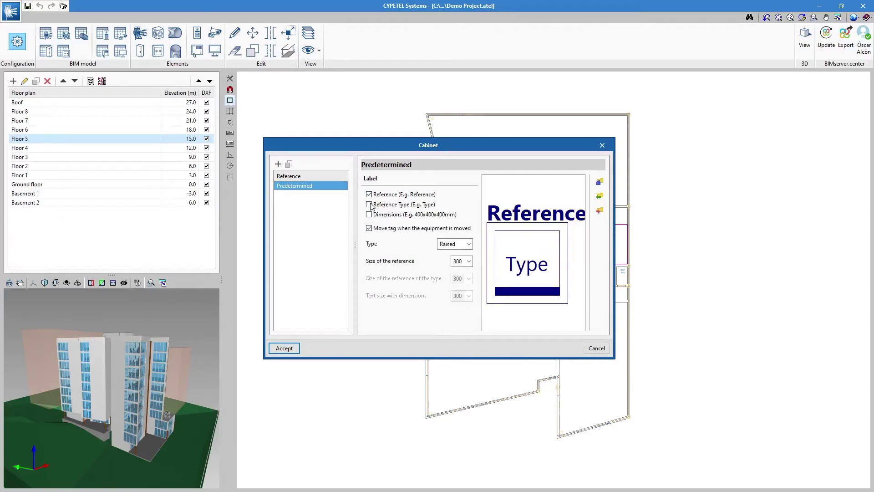
pyautogui.click(369, 204)
pyautogui.click(369, 214)
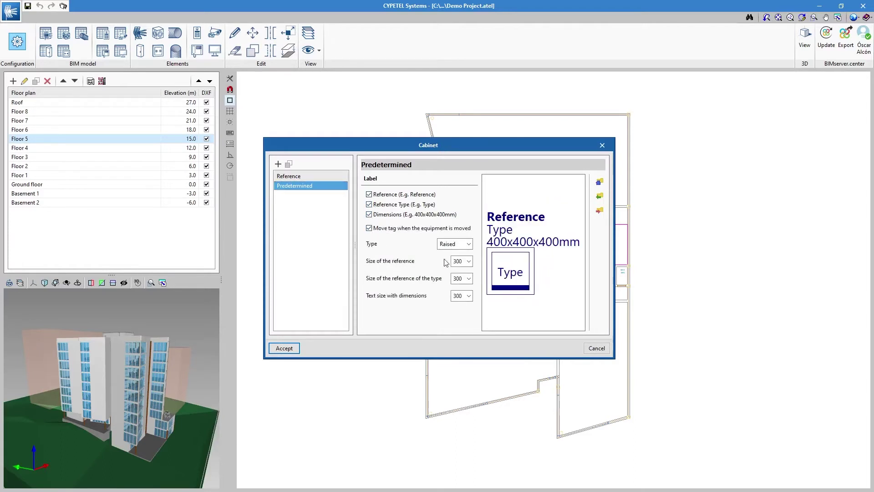
pyautogui.click(462, 261)
pyautogui.click(460, 334)
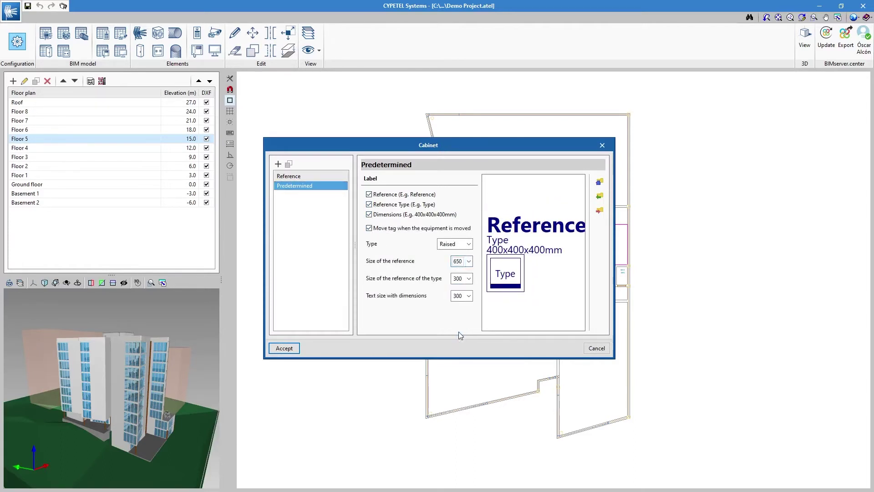
pyautogui.click(278, 164)
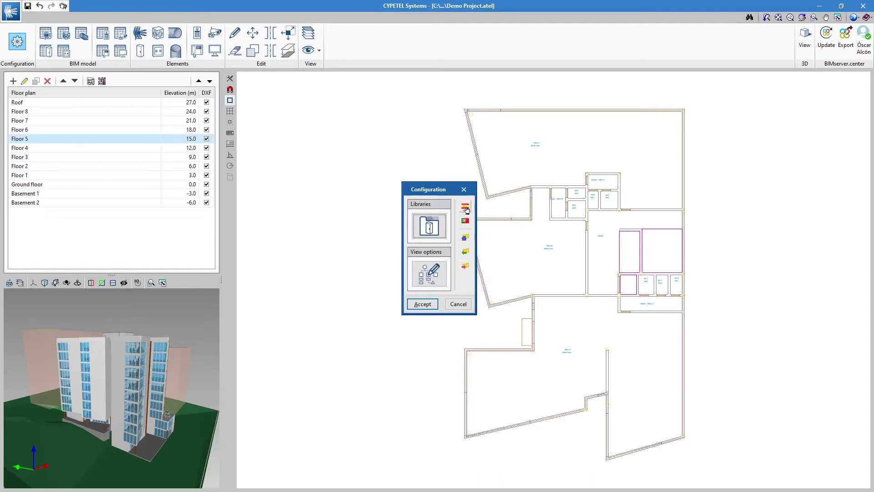
# Step: Load the predefined Spanish elements into the configuration and review the cabinet types in the library
pyautogui.click(465, 207)
pyautogui.click(344, 278)
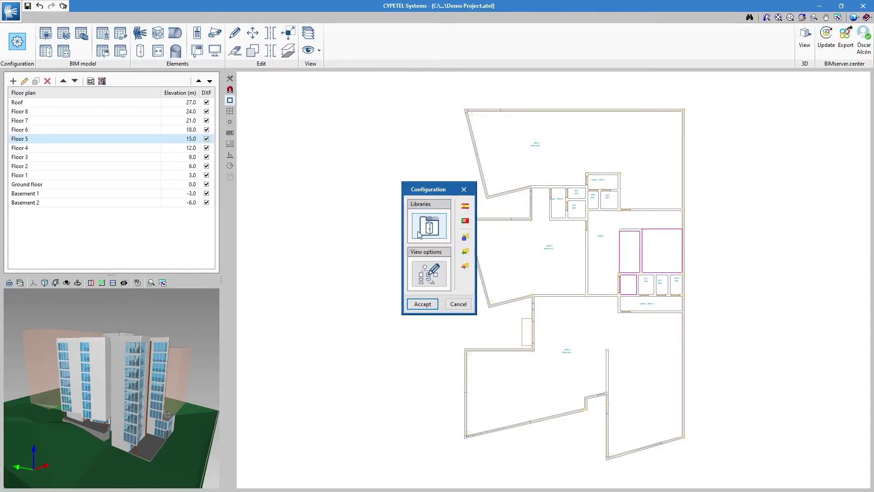
pyautogui.click(434, 229)
pyautogui.click(414, 201)
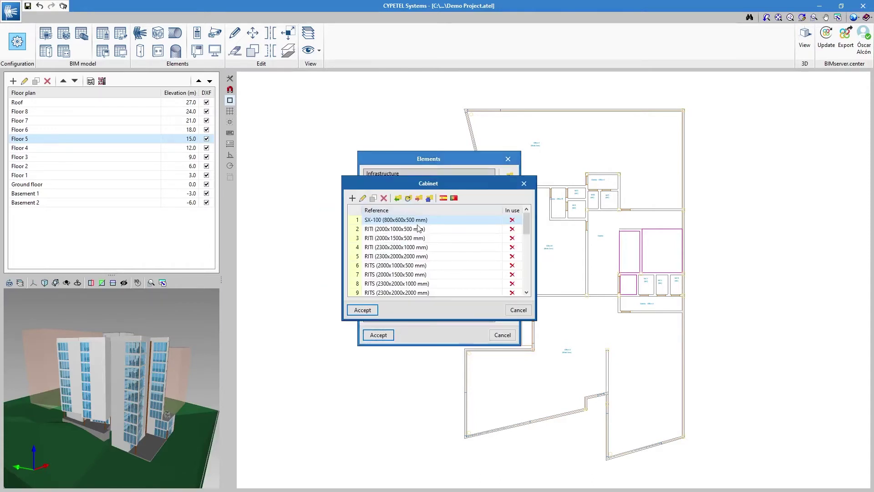
pyautogui.scroll(-5, 418, 228)
pyautogui.scroll(-2, 418, 228)
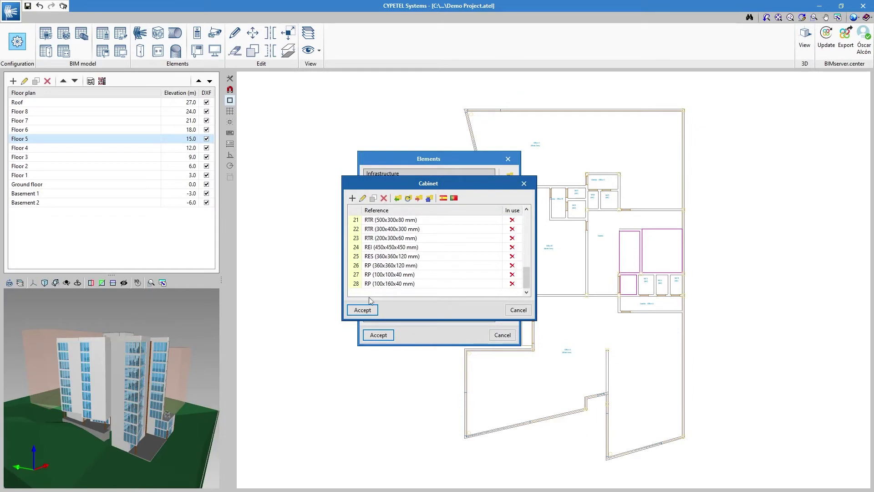
# Step: Define a cabinet of type SX-200 (1000x600x500 mm) with reference F2-1 for Floor 2
pyautogui.click(140, 51)
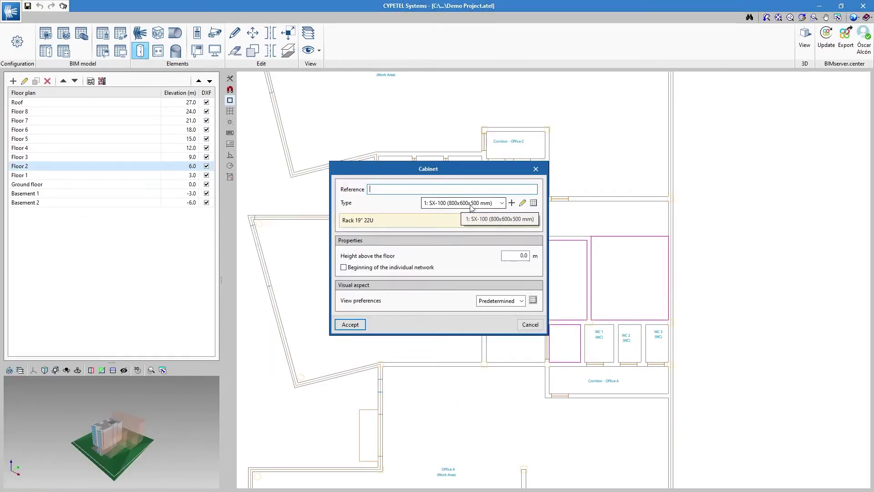
pyautogui.click(471, 205)
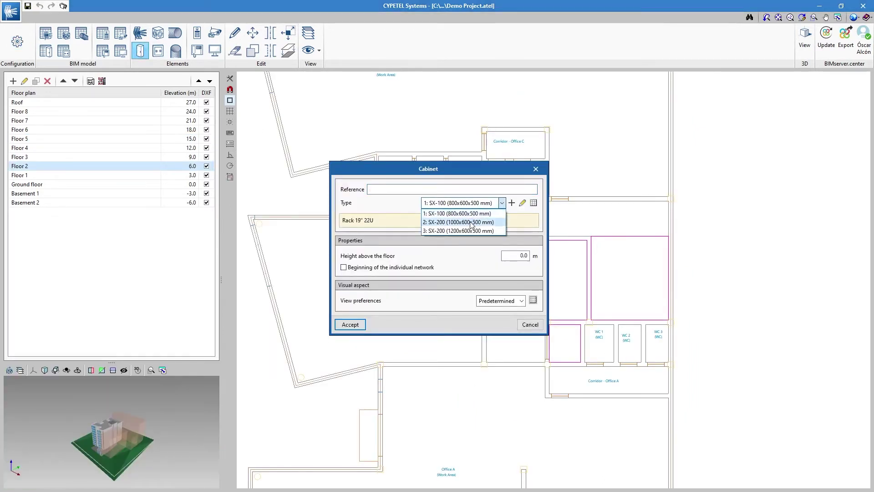
pyautogui.click(469, 222)
pyautogui.click(427, 189)
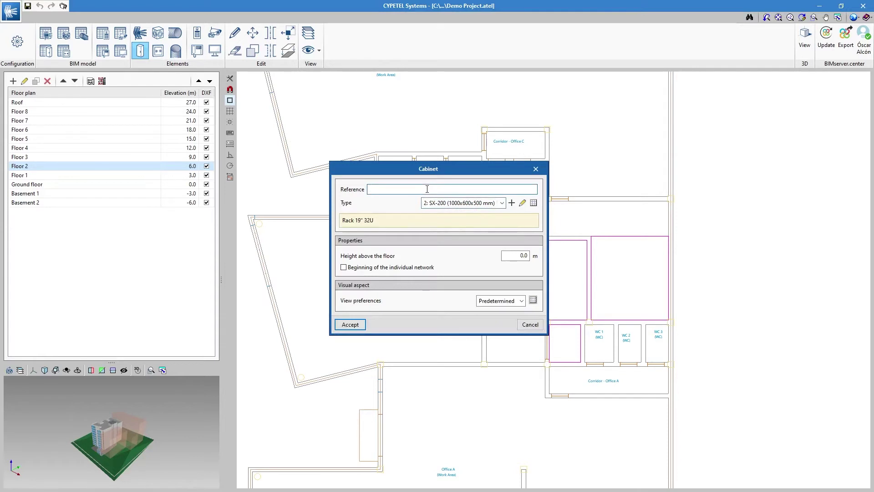
pyautogui.write('F2-1')
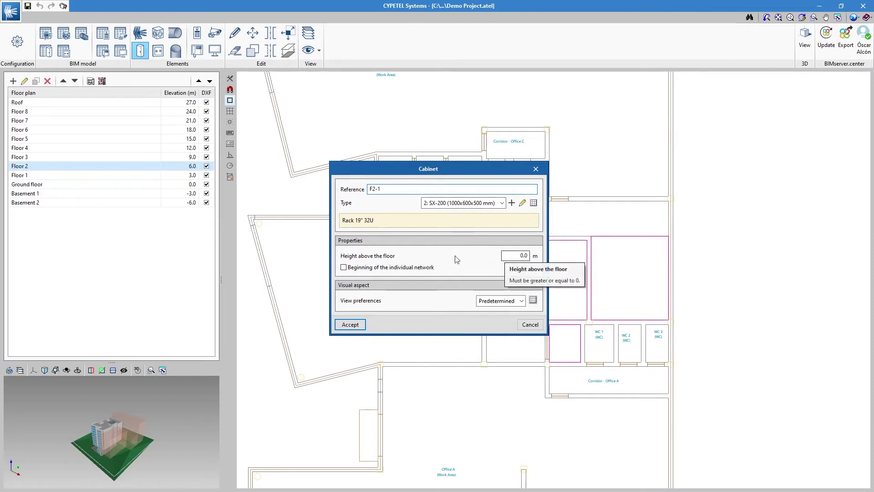
pyautogui.click(389, 269)
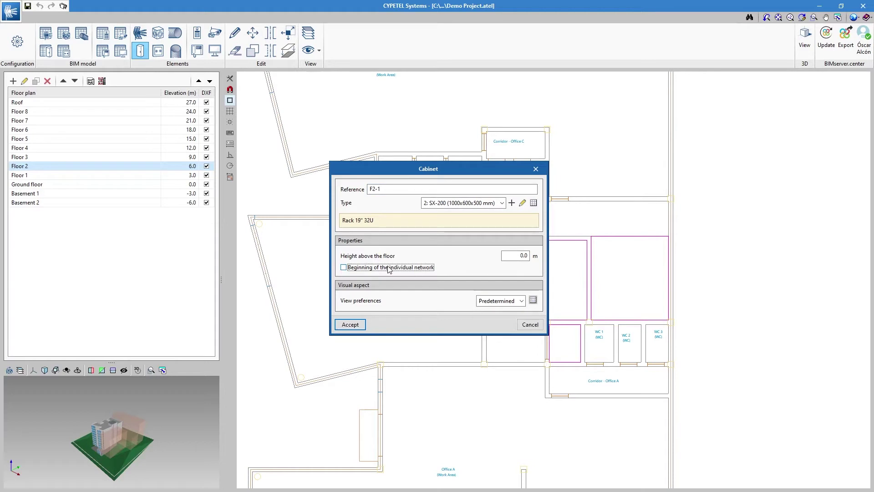
pyautogui.click(351, 325)
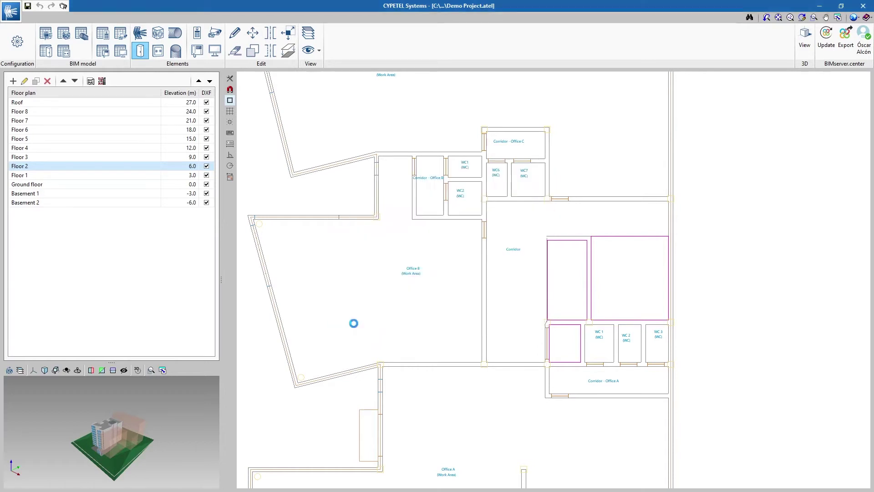
# Step: Rotate the F2-1 cabinet a quarter turn and place it in Office B at the wall corner beneath Corridor - Office B
pyautogui.scroll(5, 480, 265)
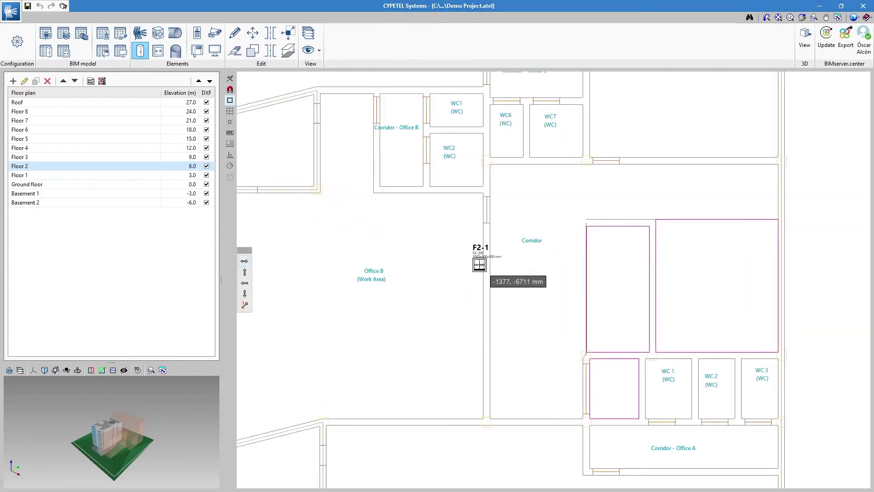
pyautogui.click(244, 271)
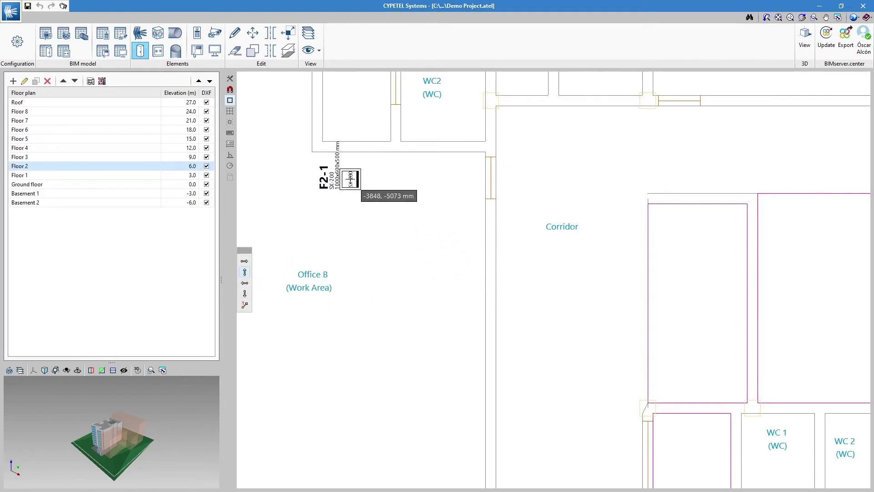
pyautogui.click(327, 167)
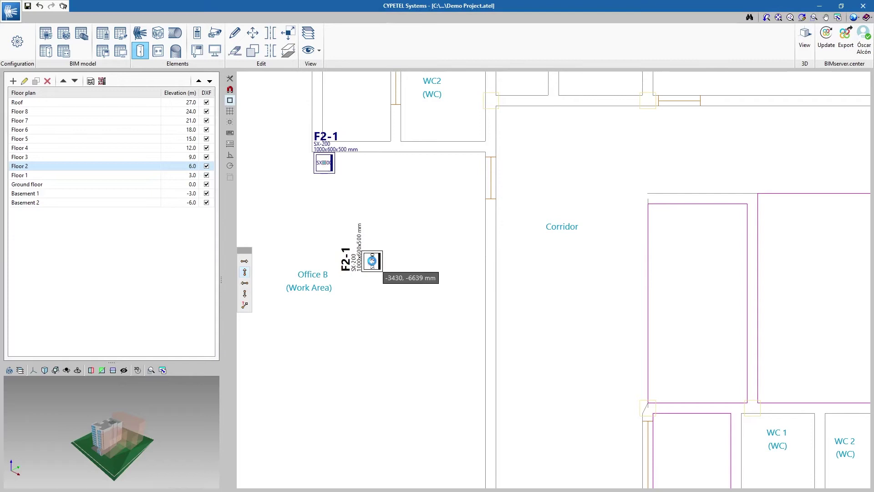
pyautogui.click(543, 168)
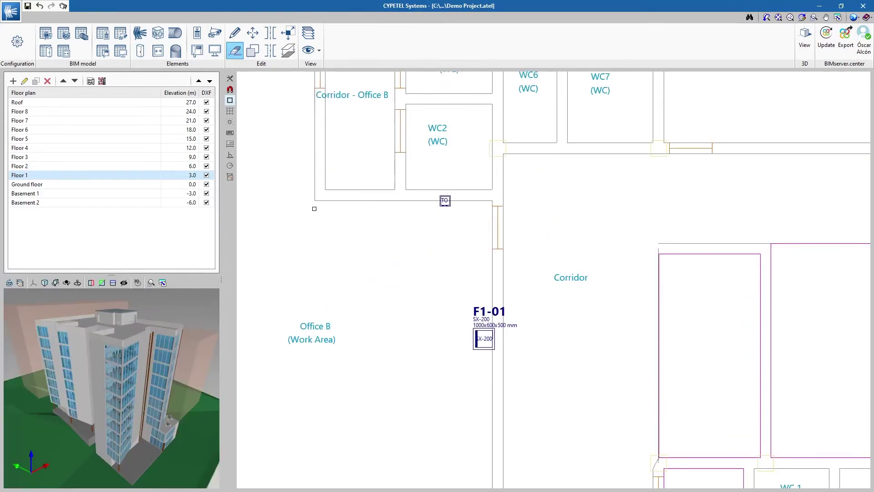
# Step: Run a horizontal TR-40 (1 x 110x40mm) conduit with Predetermined view preferences from cabinet F1-01 to the TO outlet and check its properties
pyautogui.click(176, 35)
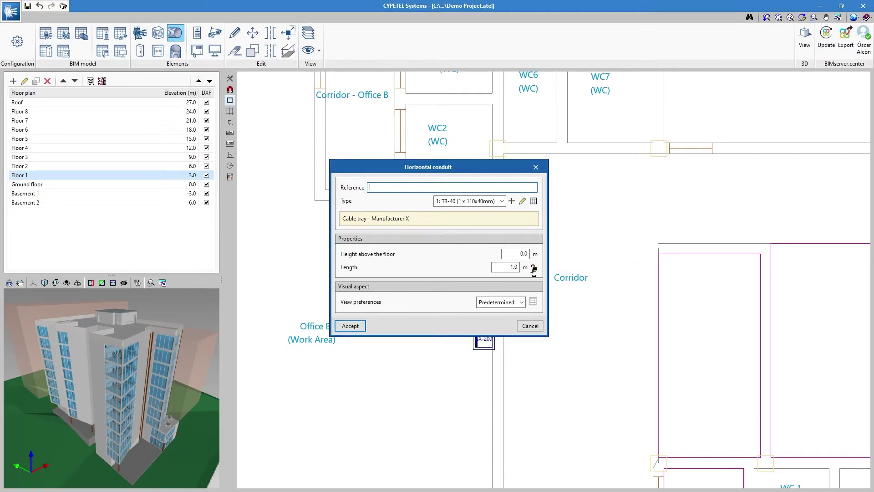
pyautogui.click(522, 302)
pyautogui.click(490, 315)
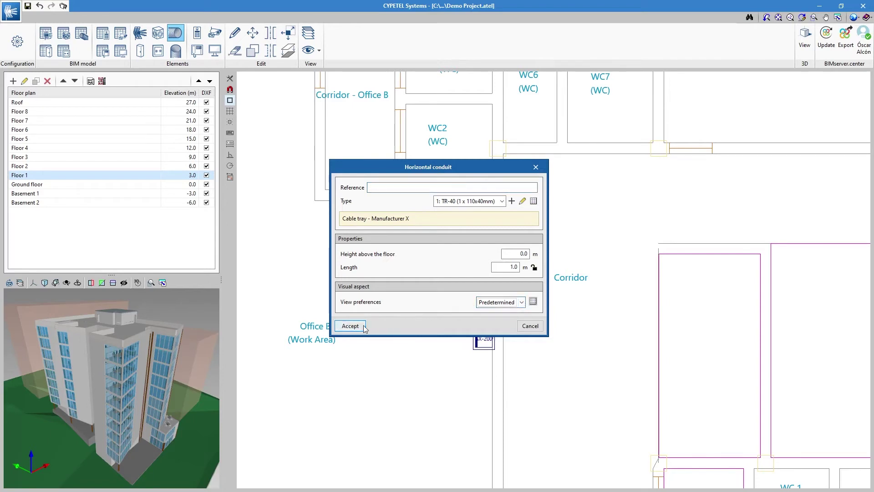
pyautogui.click(350, 326)
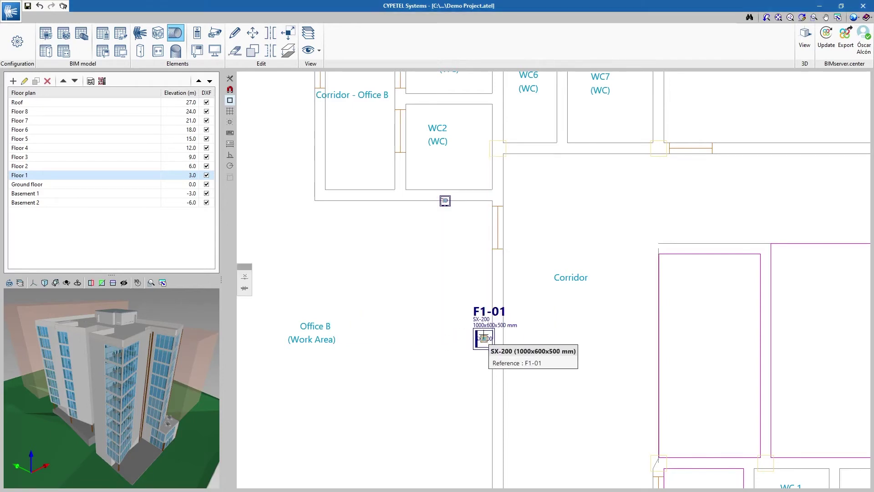
pyautogui.click(484, 338)
pyautogui.click(446, 200)
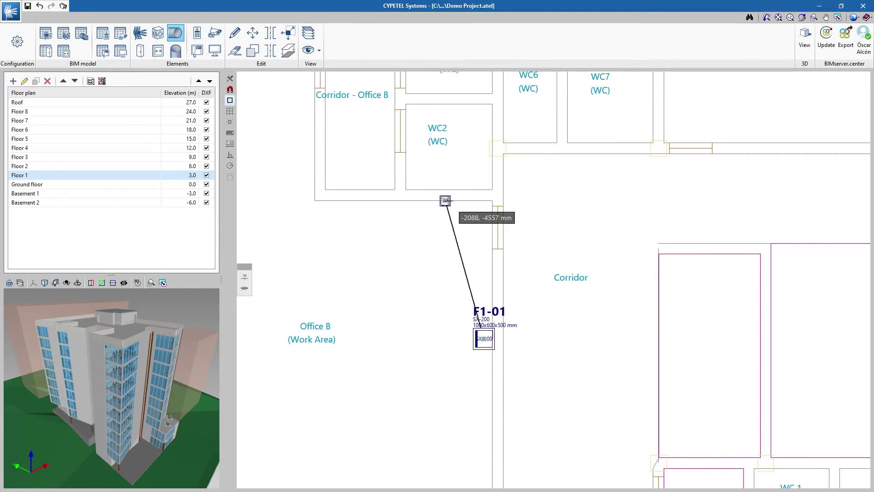
pyautogui.click(351, 326)
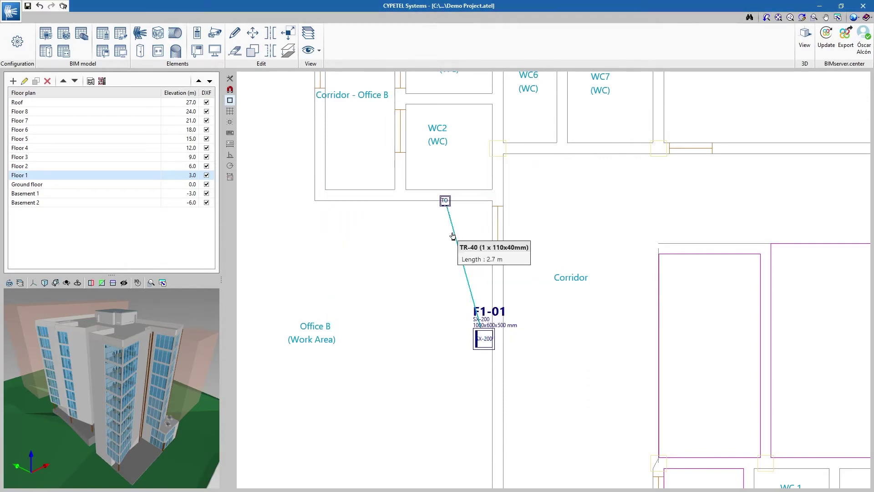
pyautogui.click(459, 239)
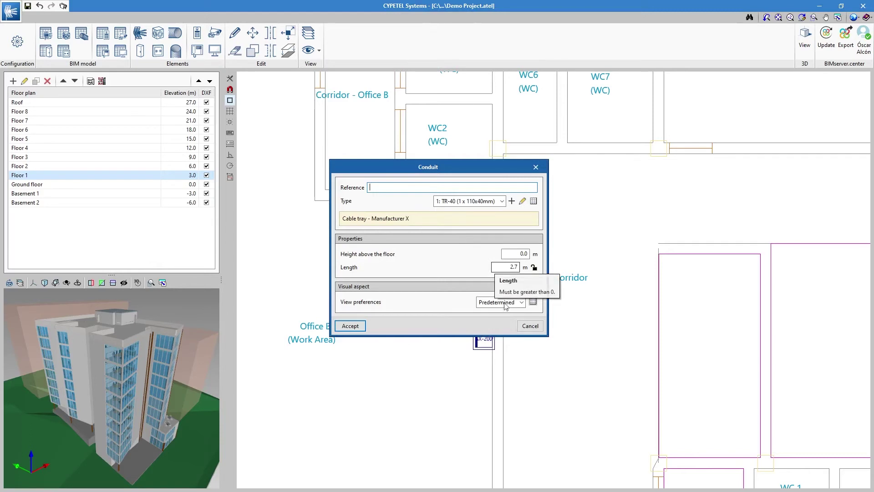
pyautogui.click(350, 327)
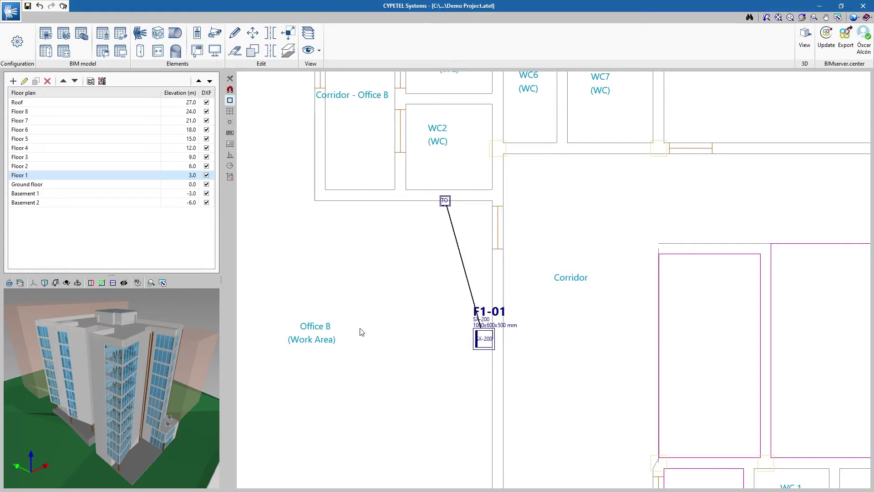
# Step: Add a vertical TR-40 (1 x 110x40mm) conduit at the TO outlet, ending 0.7 m above Floor 1, and update the 3D view
pyautogui.click(175, 50)
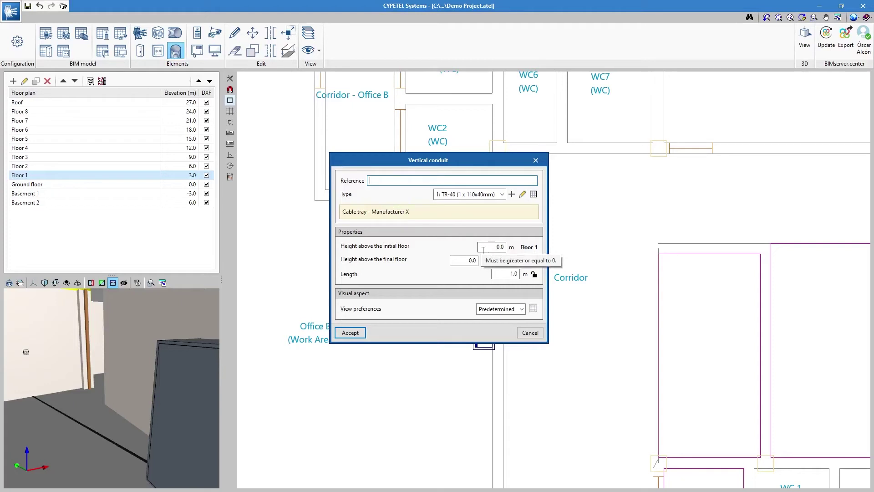
pyautogui.click(476, 261)
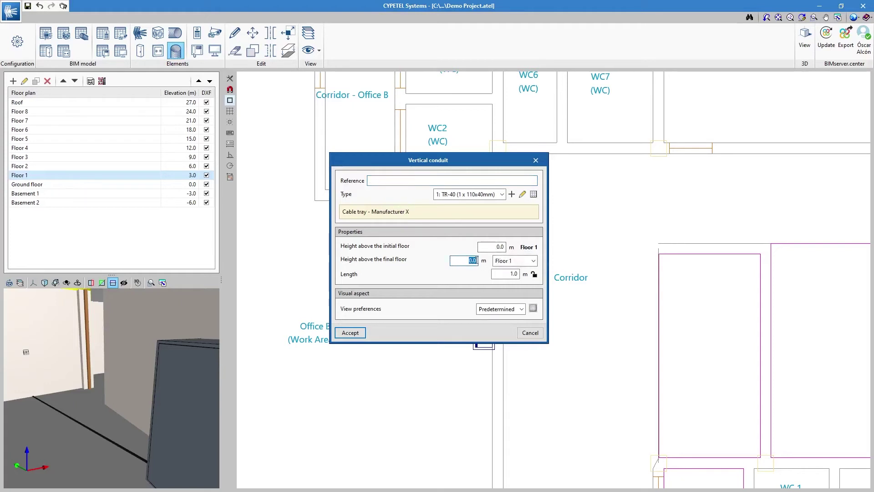
pyautogui.click(475, 259)
pyautogui.click(499, 260)
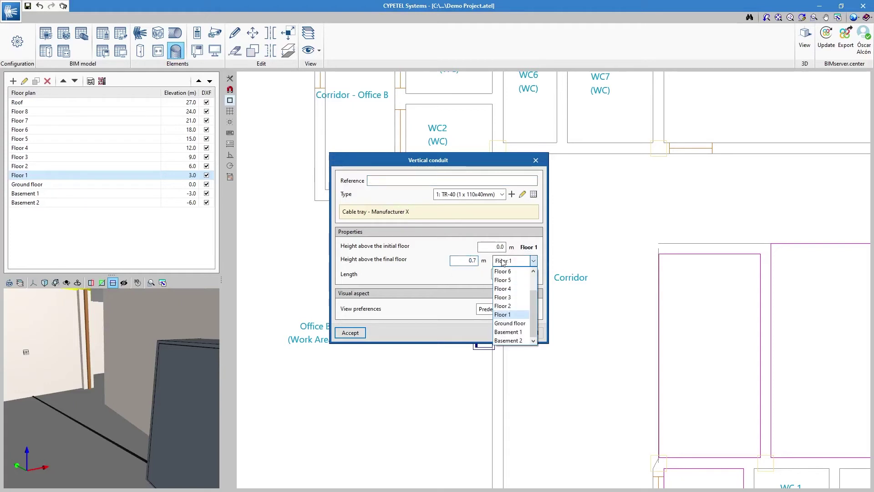
pyautogui.click(505, 273)
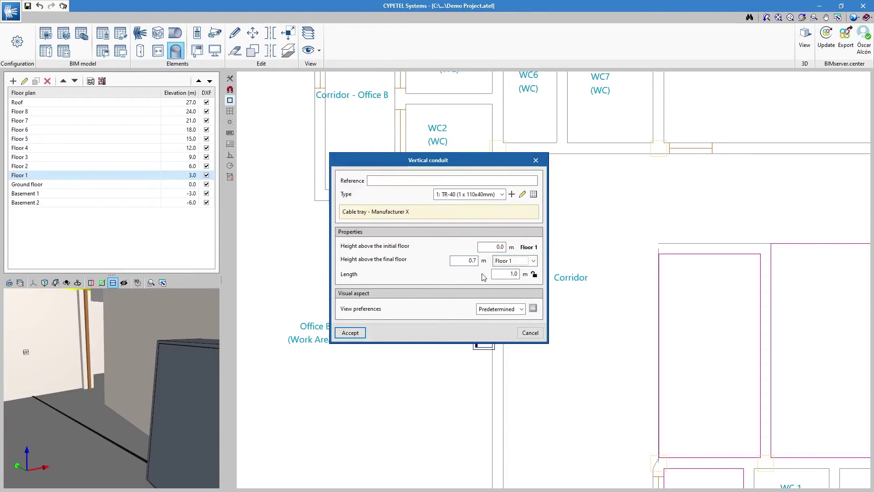
pyautogui.click(351, 333)
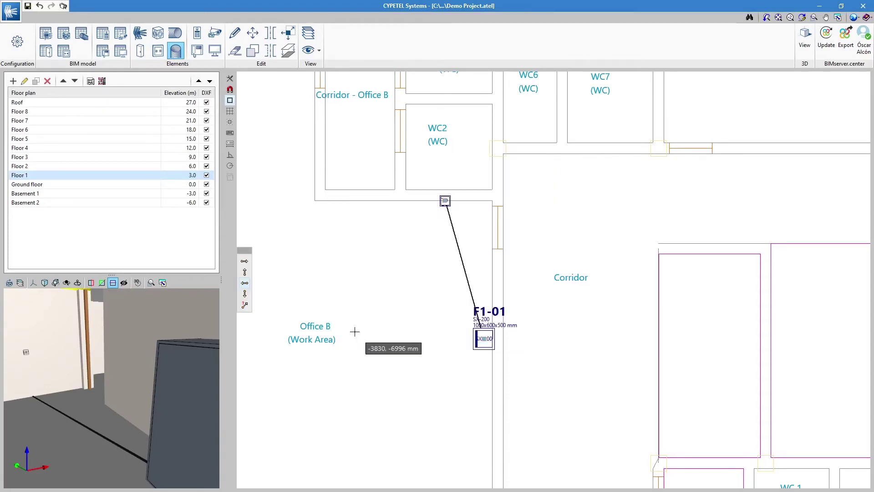
pyautogui.moveTo(445, 201)
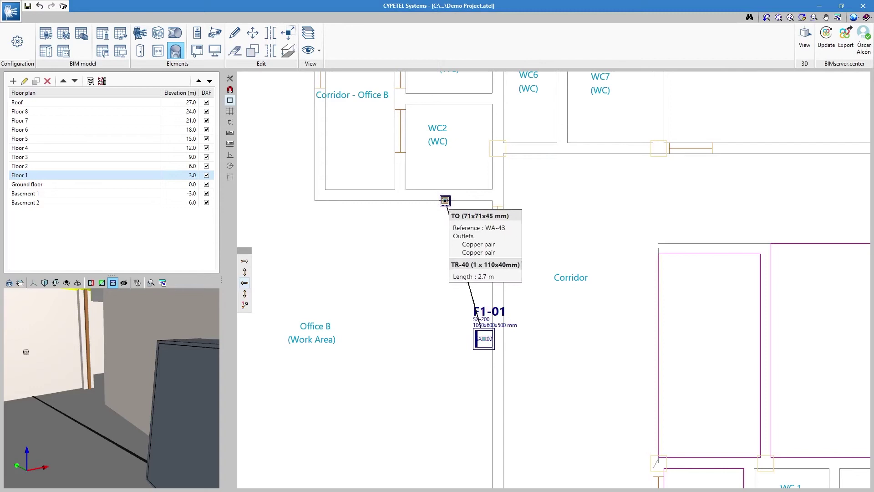
pyautogui.click(9, 283)
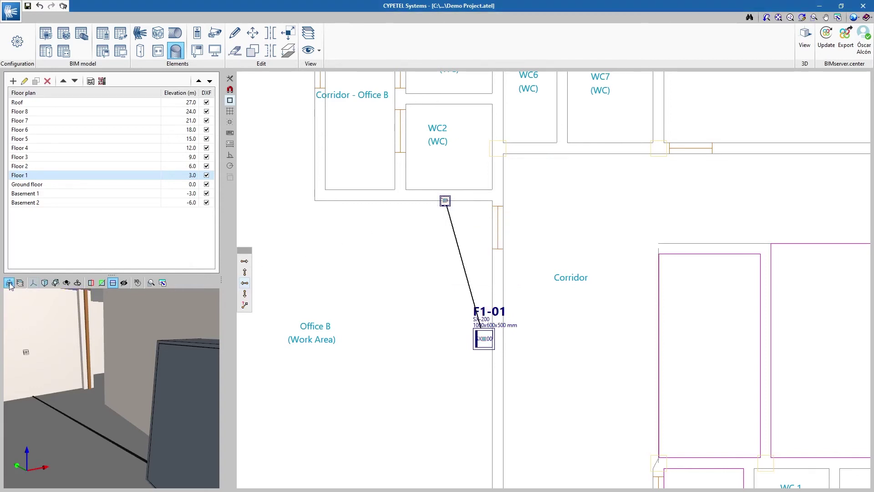
pyautogui.scroll(3, 24, 377)
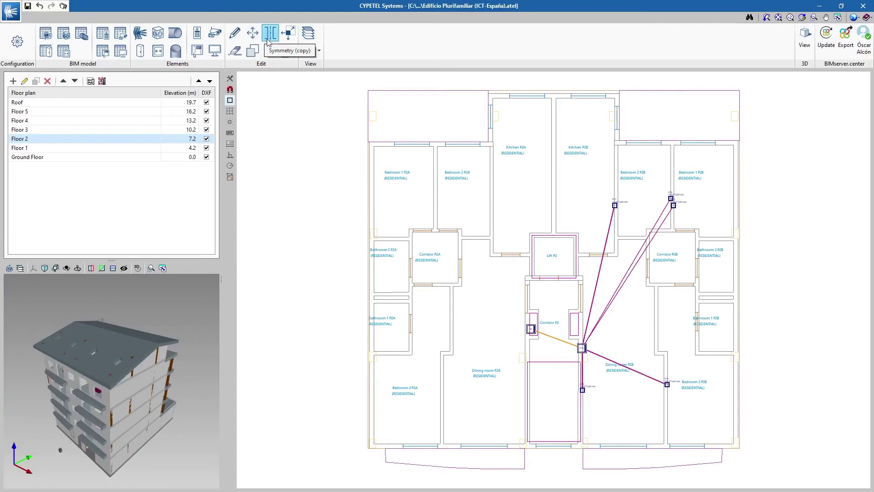
# Step: Copy the boxes and conduits of the P2B dwelling by symmetry about the building's central vertical axis onto the P2A dwelling
pyautogui.click(269, 37)
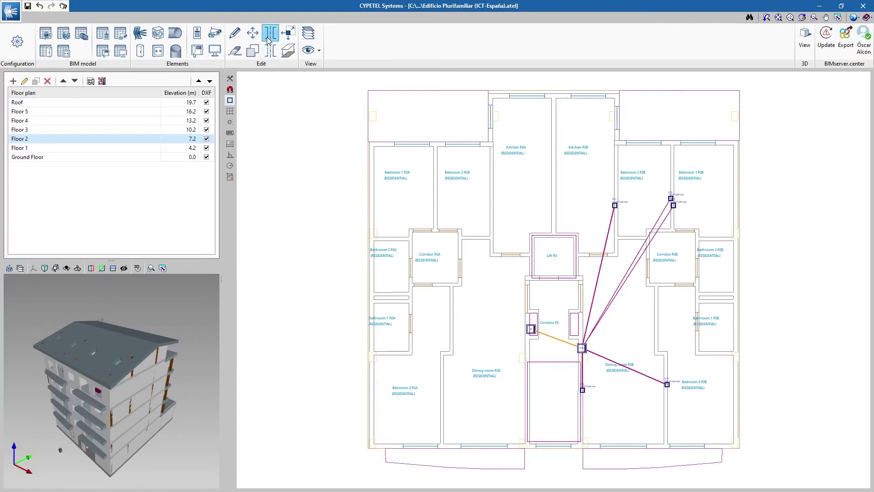
pyautogui.click(562, 167)
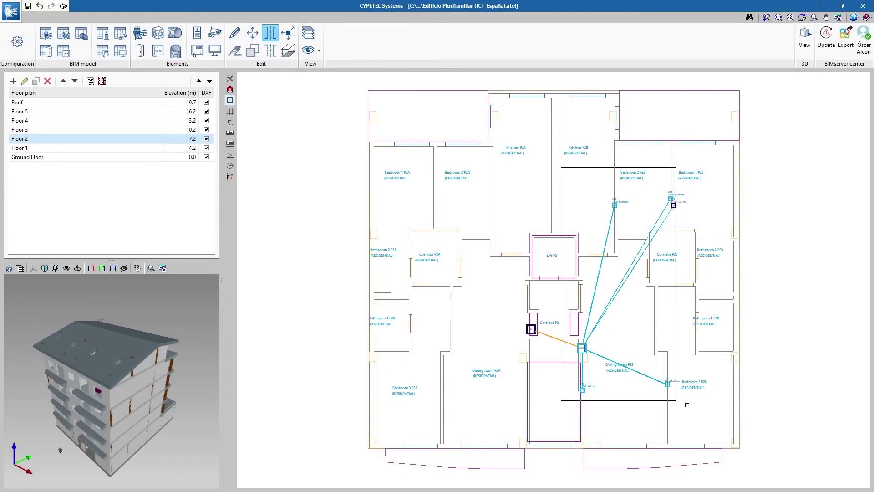
pyautogui.click(703, 409)
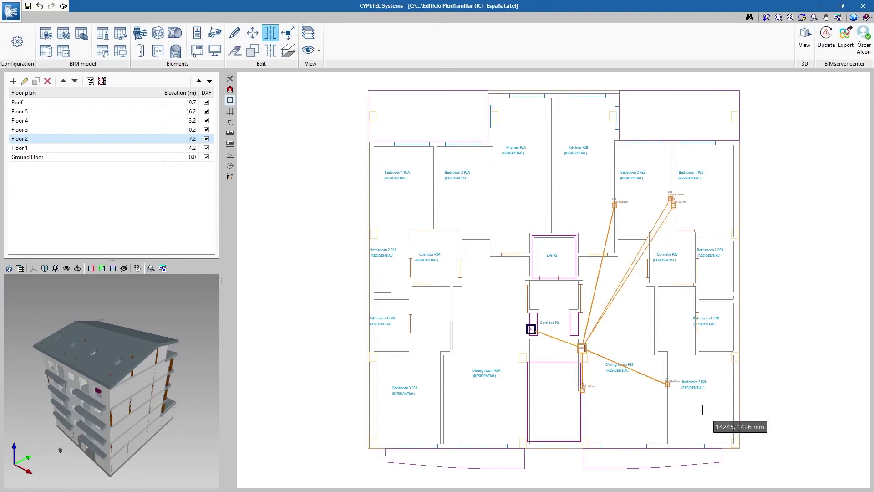
pyautogui.click(556, 393)
pyautogui.click(555, 388)
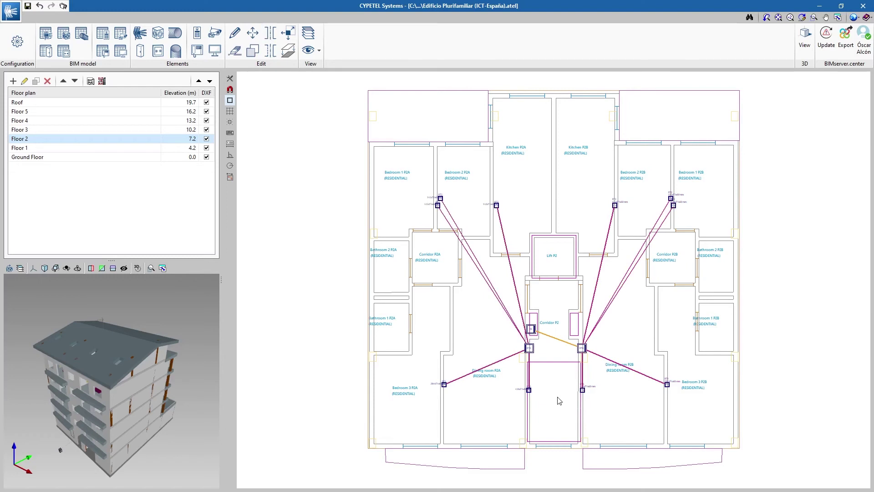
# Step: Rotate the RT2 box on the wall between Kitchen P2B and Bedroom 2 P2B a quarter turn and shift its label slightly
pyautogui.scroll(5, 641, 201)
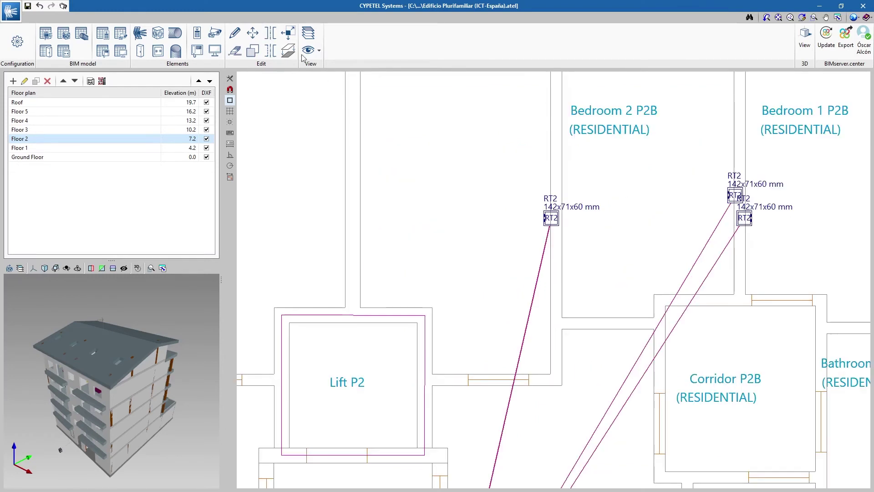
pyautogui.click(288, 33)
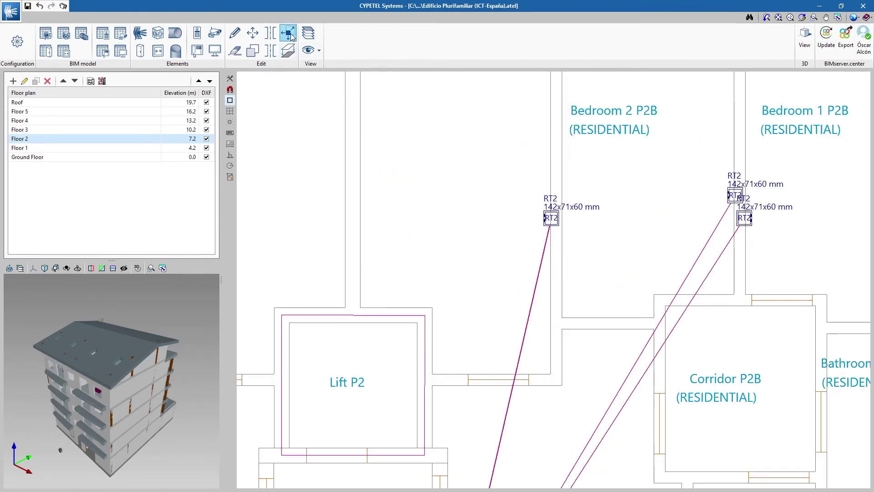
pyautogui.click(552, 230)
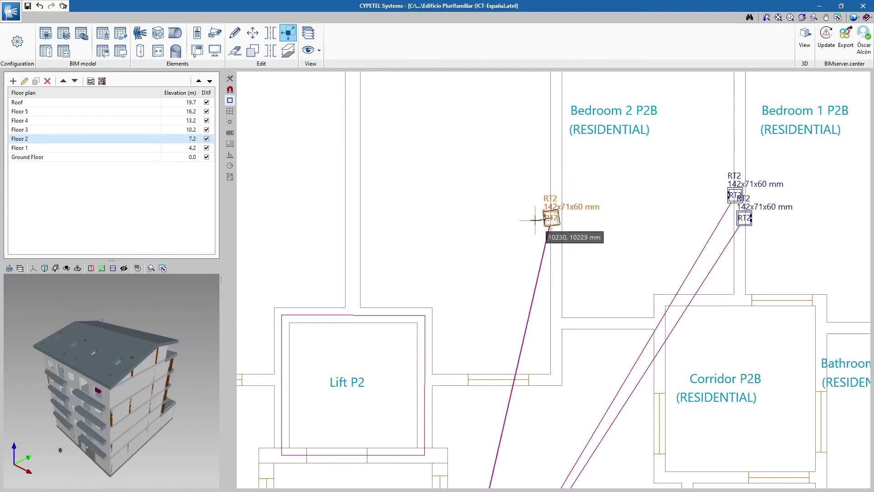
pyautogui.click(536, 218)
pyautogui.click(544, 214)
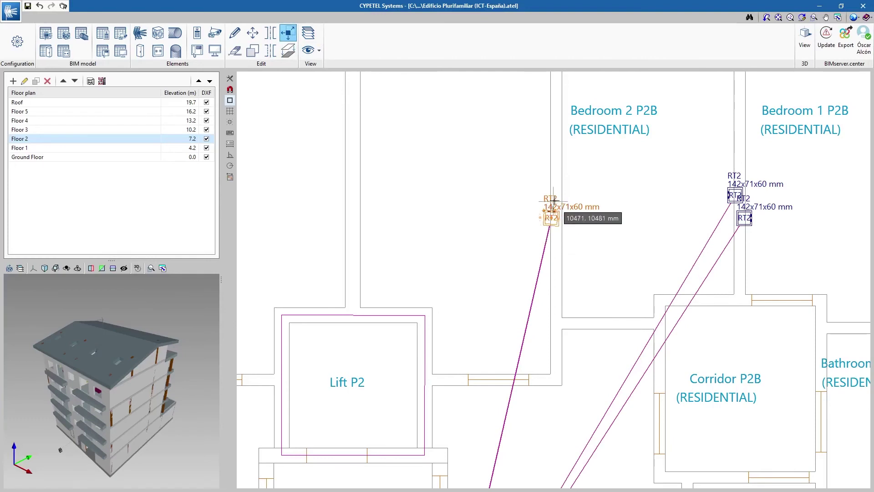
pyautogui.click(559, 203)
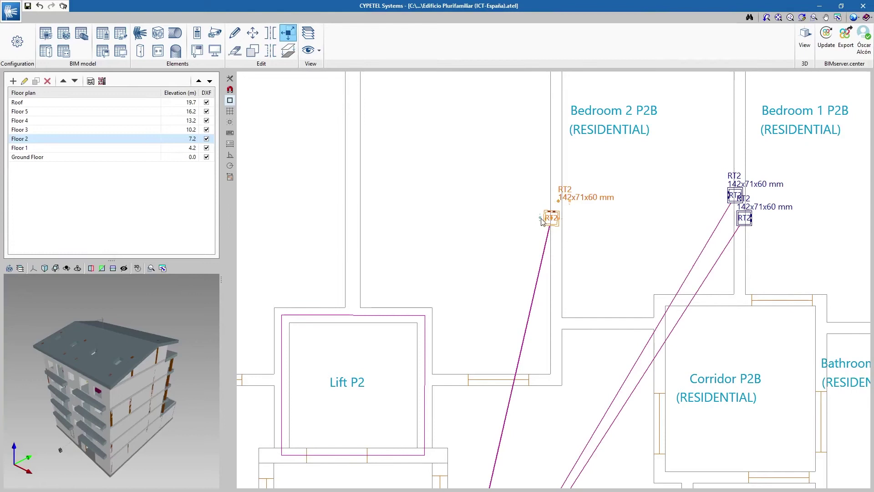
pyautogui.click(547, 218)
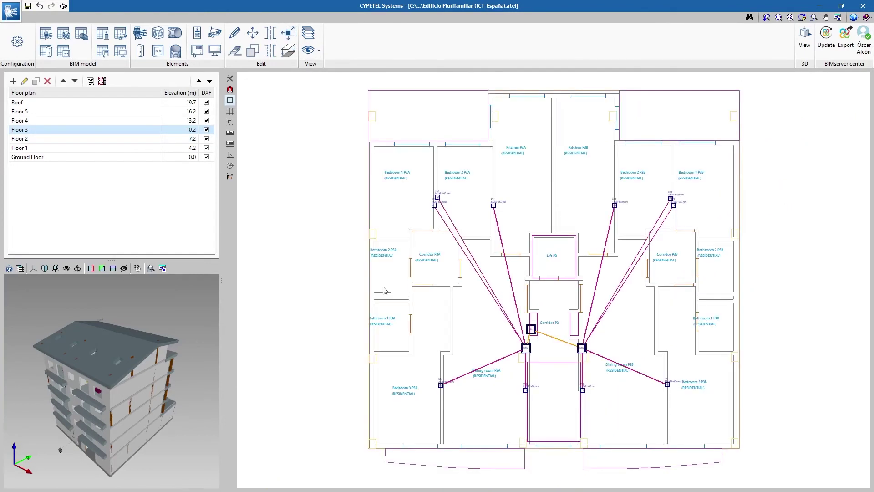
# Step: Make Ground Floor and Floor 1 visible behind the Floor 3 plan and inspect the overlaid elements around Lift P3
pyautogui.click(308, 33)
pyautogui.click(412, 264)
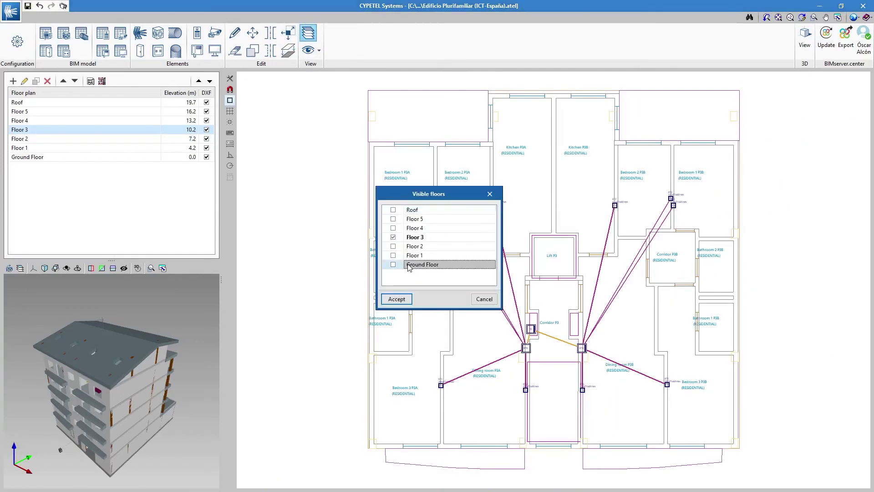
pyautogui.click(393, 264)
pyautogui.click(393, 255)
pyautogui.click(397, 299)
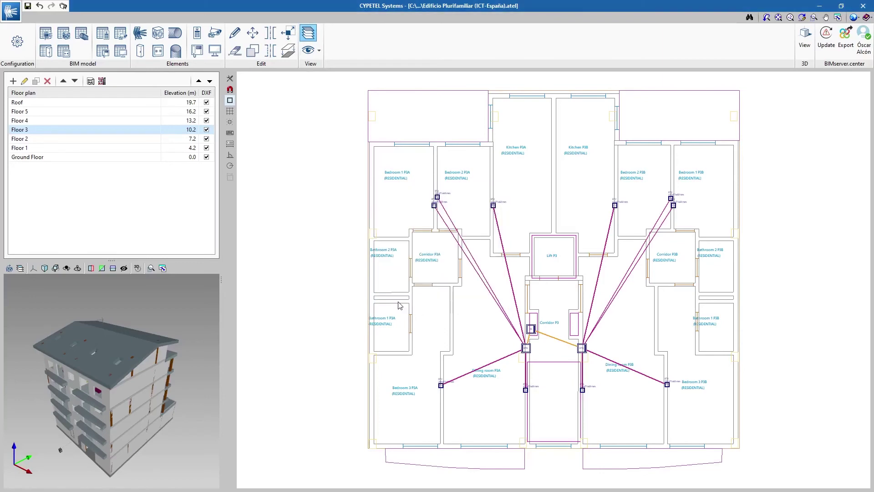
pyautogui.scroll(2, 563, 286)
pyautogui.scroll(2, 563, 285)
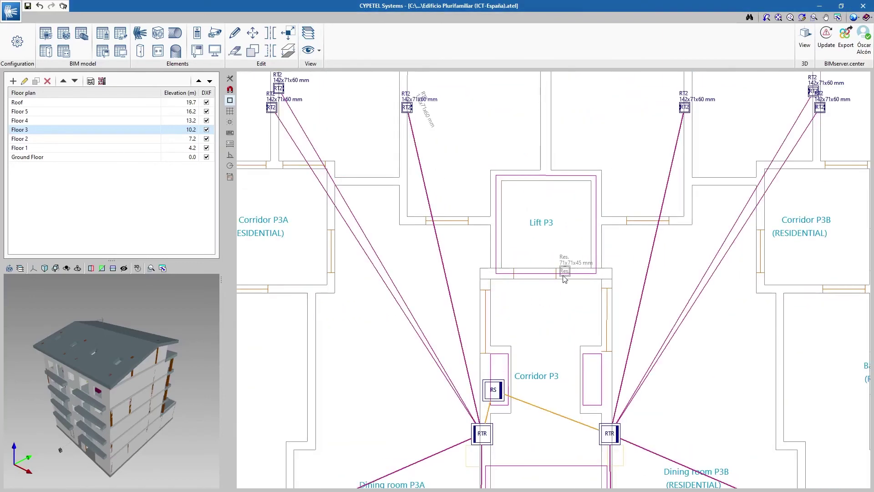
pyautogui.scroll(-2, 563, 282)
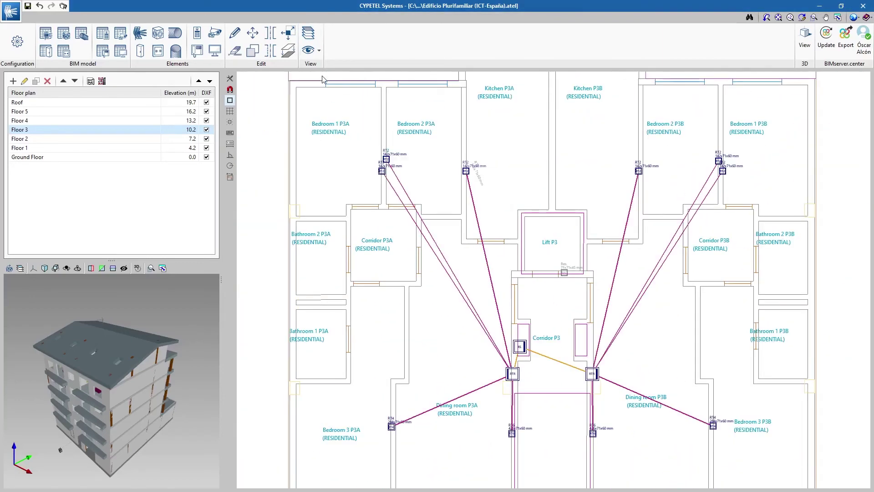
# Step: Show the elements with their real plan outlines instead of symbols, inspect Corridor P3, and display the Floor 2 plan
pyautogui.click(311, 50)
pyautogui.click(326, 92)
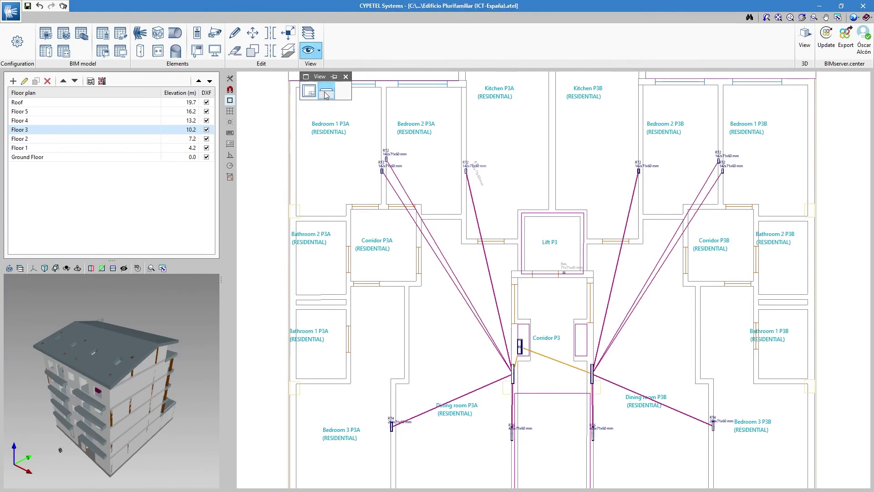
pyautogui.scroll(2, 514, 349)
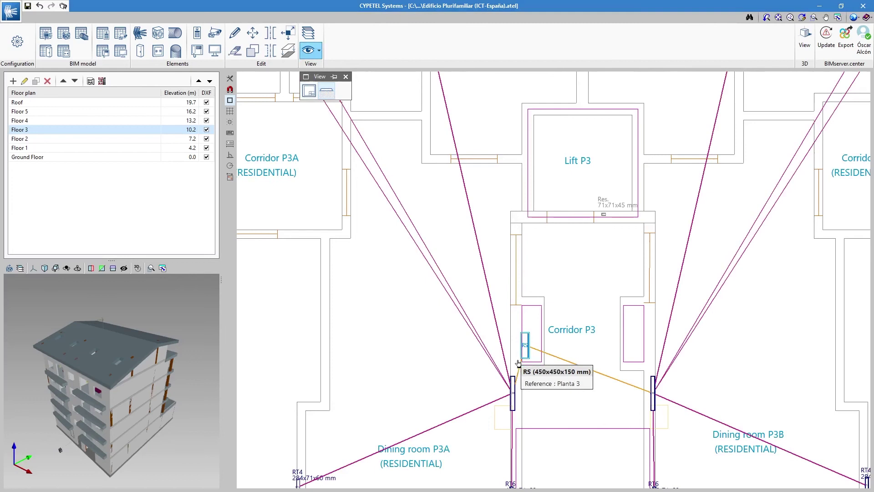
pyautogui.press('pagedown')
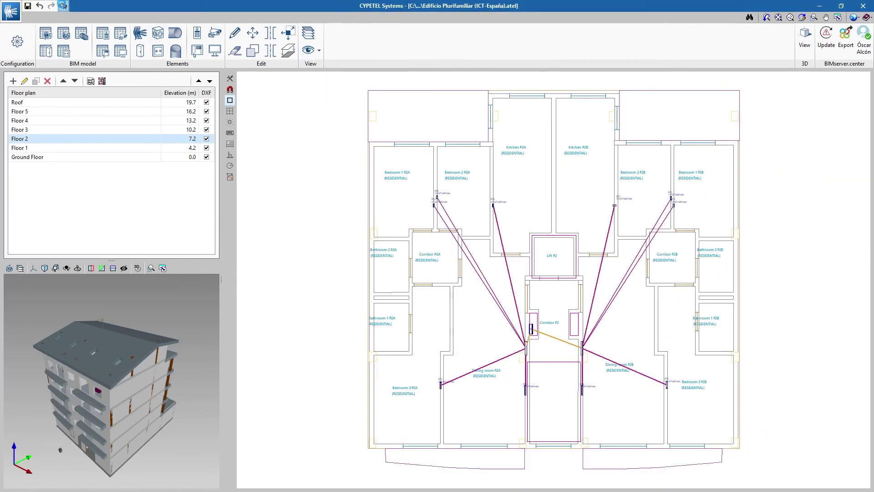
# Step: Create a floor plans drawing with the reference Floor Plans, generate its sheet composition, and close the composition
pyautogui.click(63, 6)
pyautogui.click(329, 175)
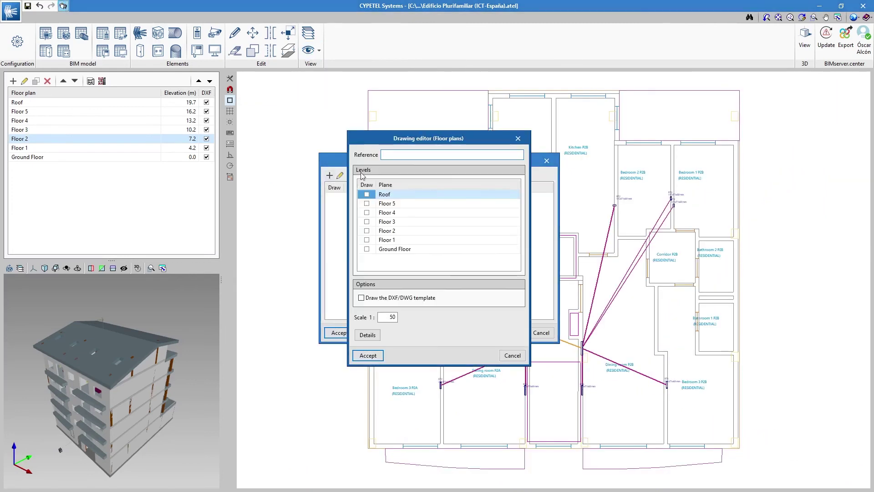
pyautogui.write('Floor Plans')
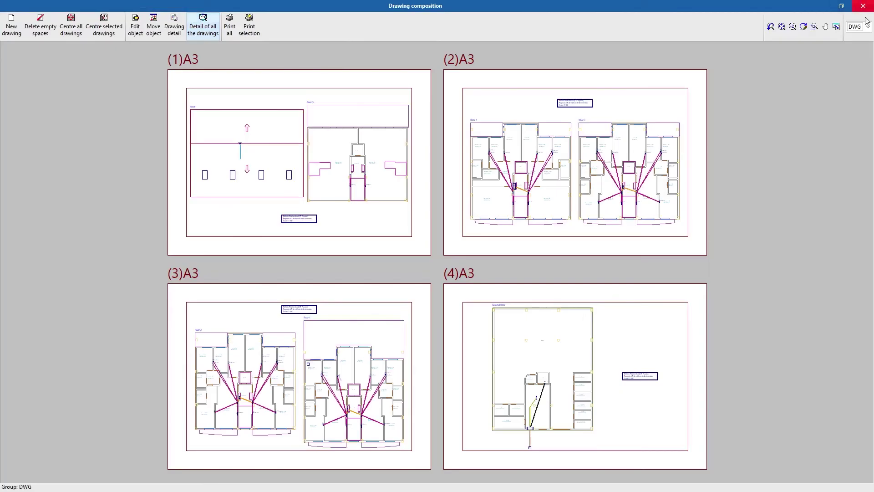
pyautogui.click(863, 6)
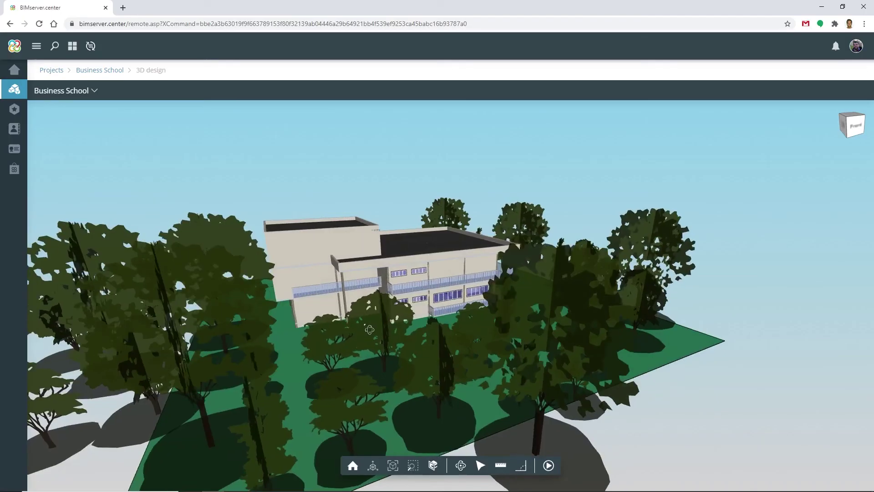
# Step: In BIMserver.center, look around the Business School 3D model and browse the product screenshots on the CYPETEL Schematics store page
pyautogui.moveTo(350, 329); pyautogui.dragTo(212, 329)
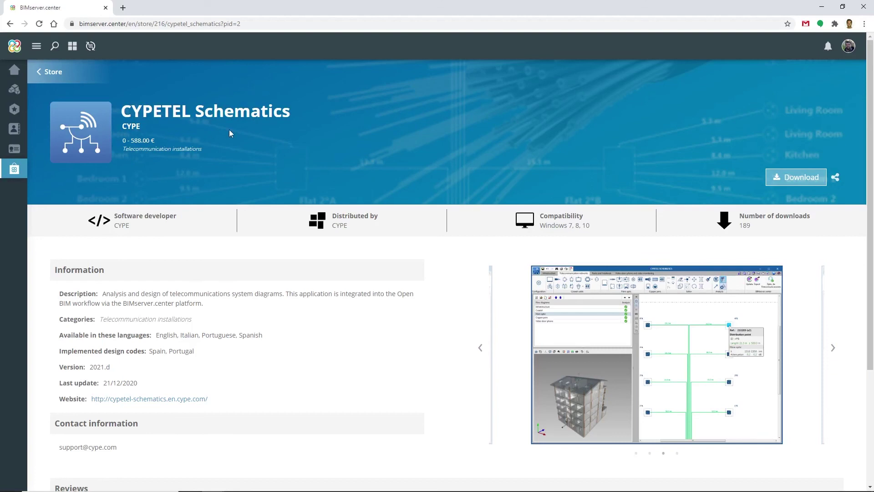
pyautogui.click(836, 350)
pyautogui.click(835, 350)
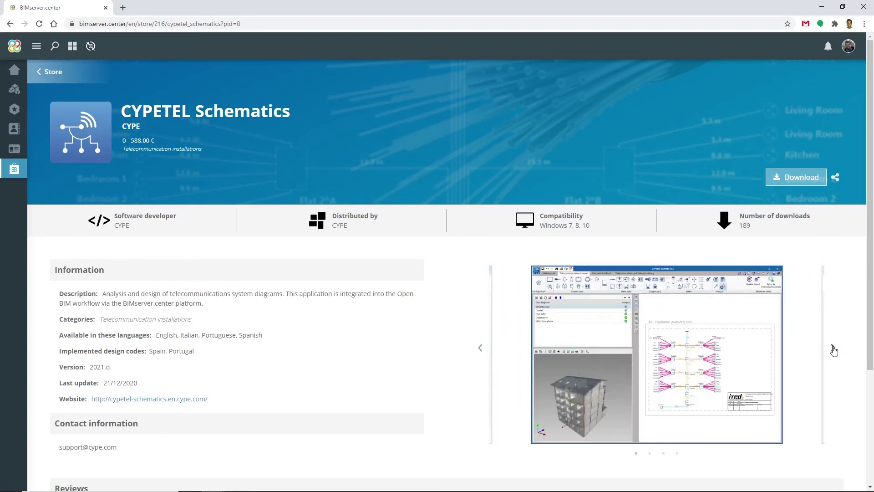
pyautogui.click(834, 351)
pyautogui.click(834, 350)
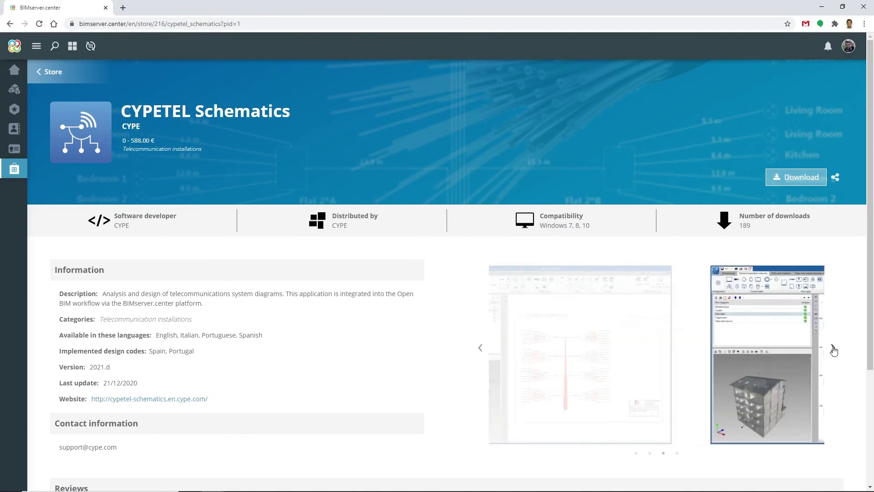